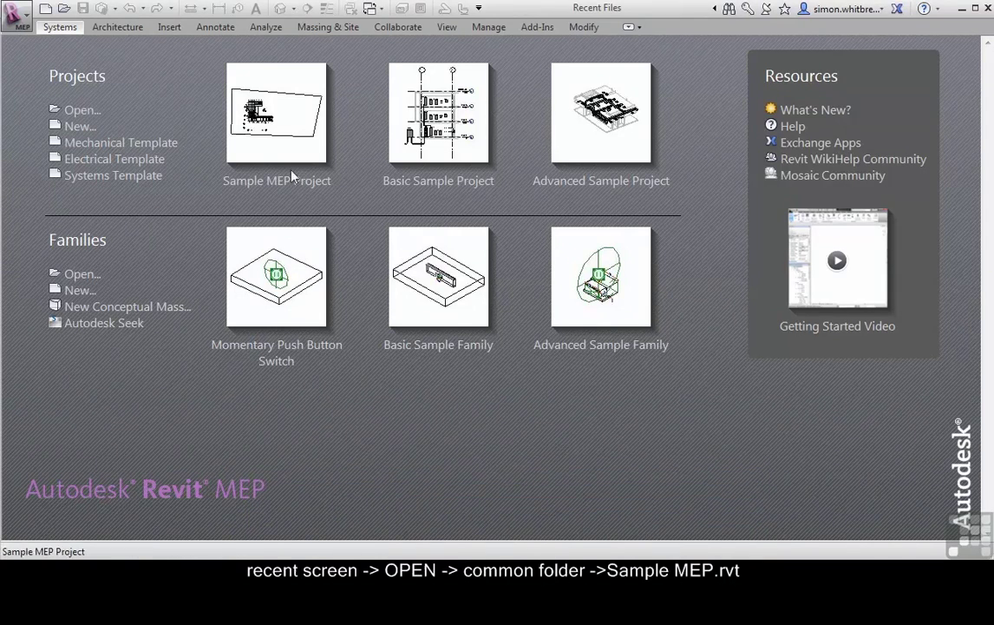
# - Open Sample MEP Project.rvt from the Revit MEP Common training folder
pyautogui.click(71, 110)
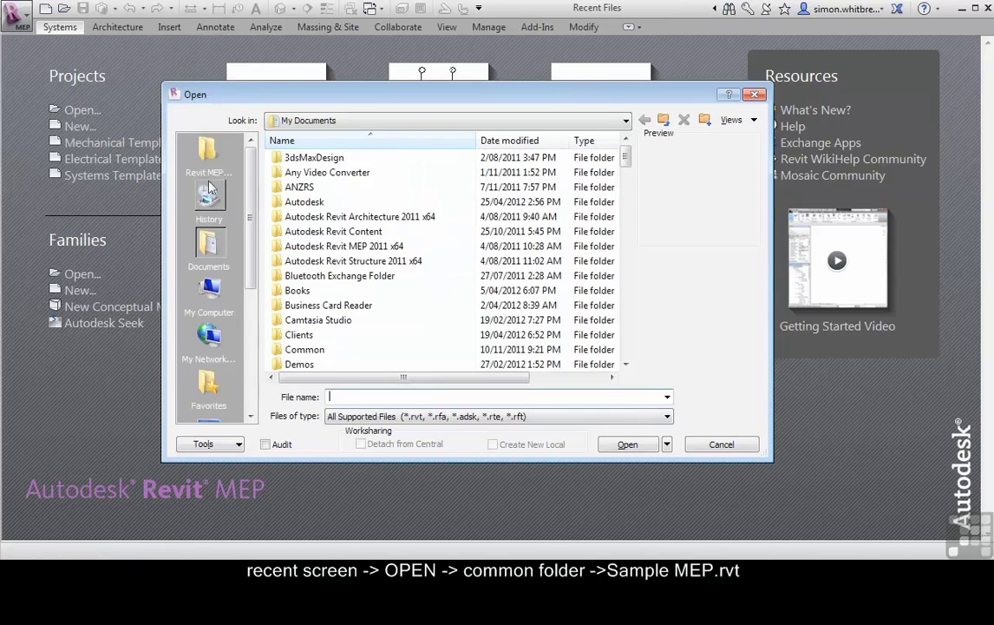
pyautogui.click(209, 173)
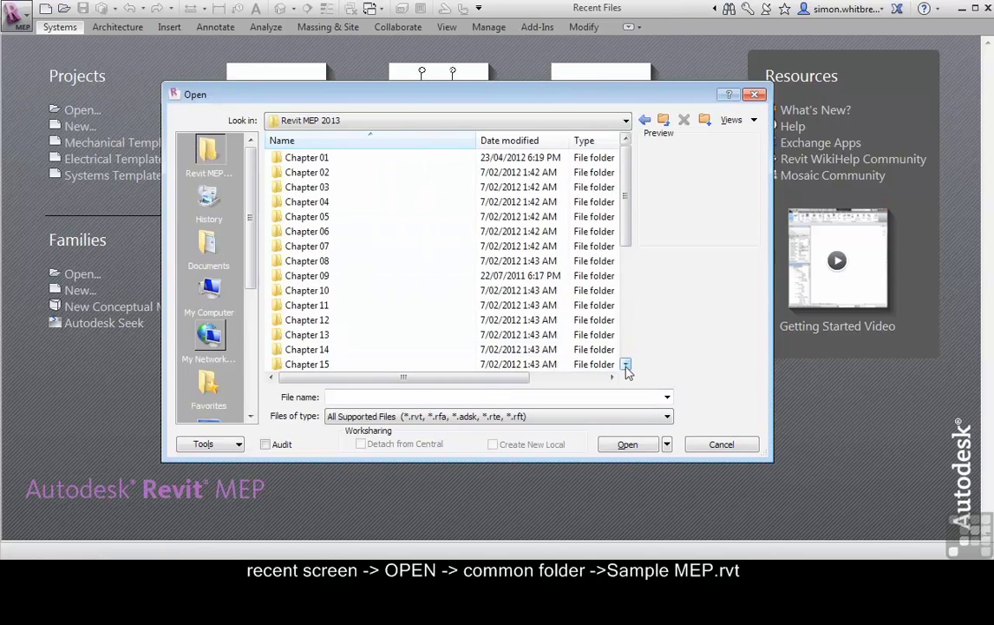
pyautogui.scroll(-3, 628, 371)
pyautogui.doubleClick(299, 364)
pyautogui.doubleClick(332, 172)
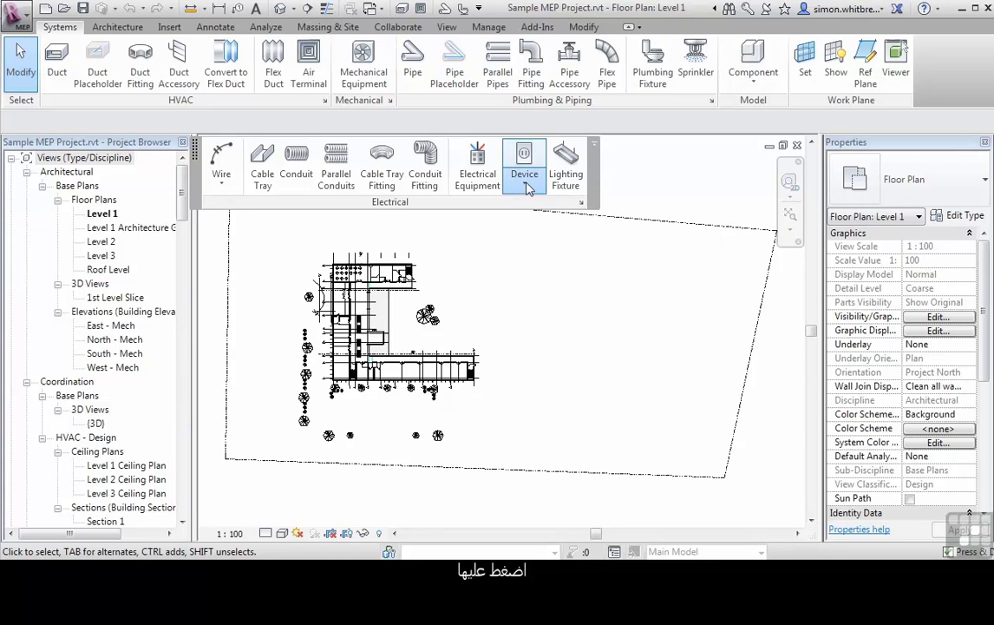
pyautogui.click(526, 184)
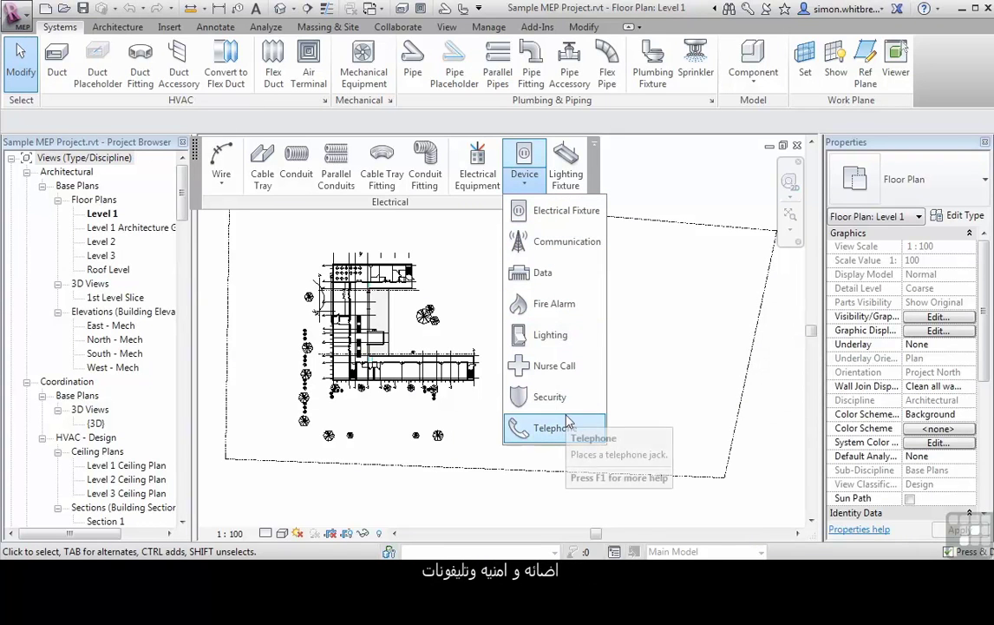
pyautogui.click(550, 459)
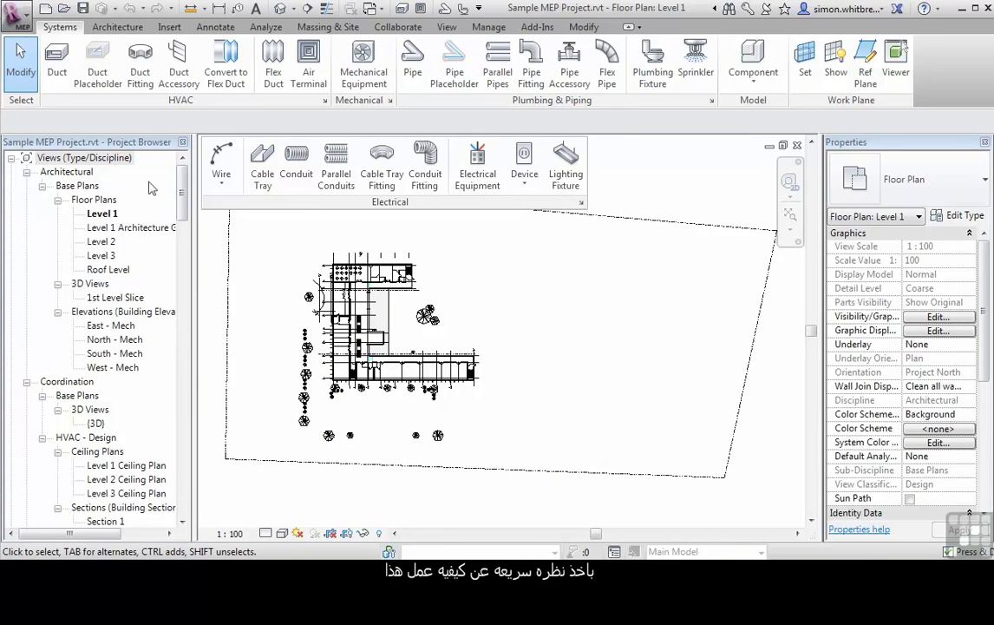
# - Open the Level 1 - Power Plan view and zoom into the north-west table room
pyautogui.moveTo(181, 198); pyautogui.dragTo(179, 279)
pyautogui.doubleClick(104, 326)
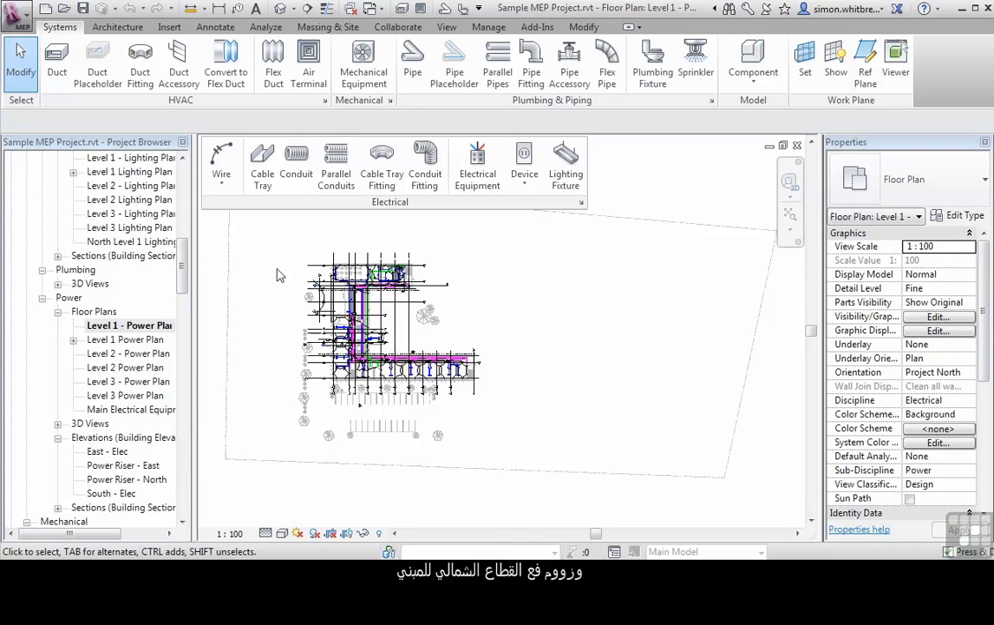
pyautogui.scroll(4, 337, 274)
pyautogui.scroll(4, 329, 286)
pyautogui.scroll(4, 321, 290)
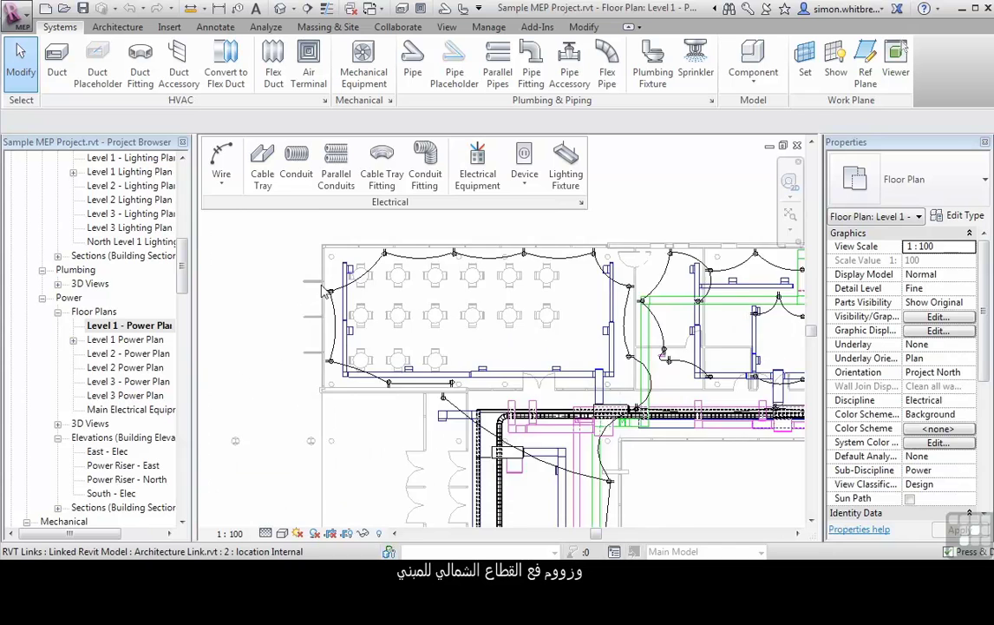
pyautogui.scroll(2, 322, 291)
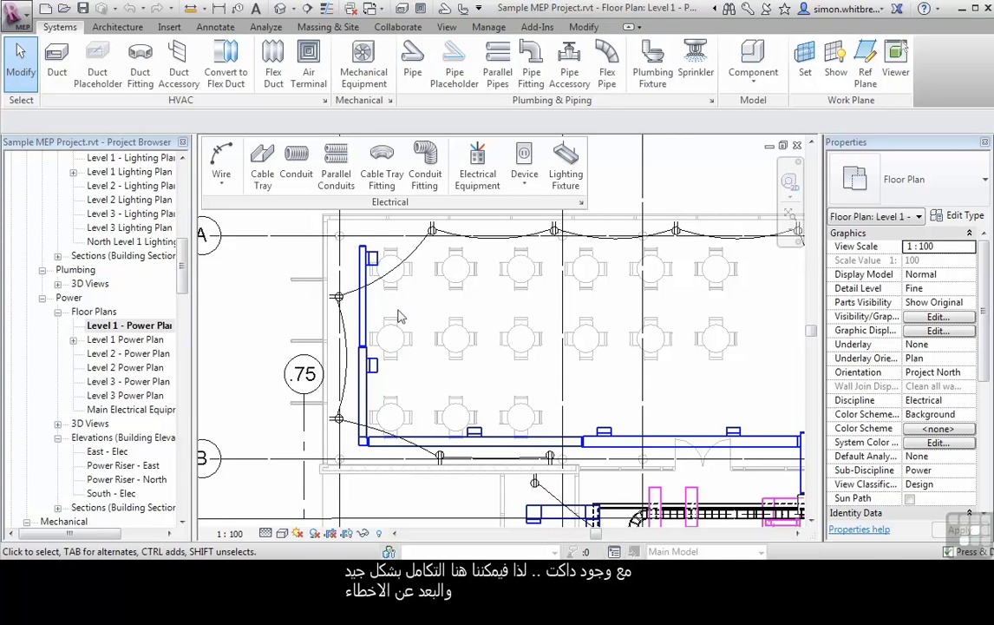
# - Route a 300 × 100 mm Ladder Cable Tray at 3000 mm offset across the table room, bending downward
pyautogui.click(263, 176)
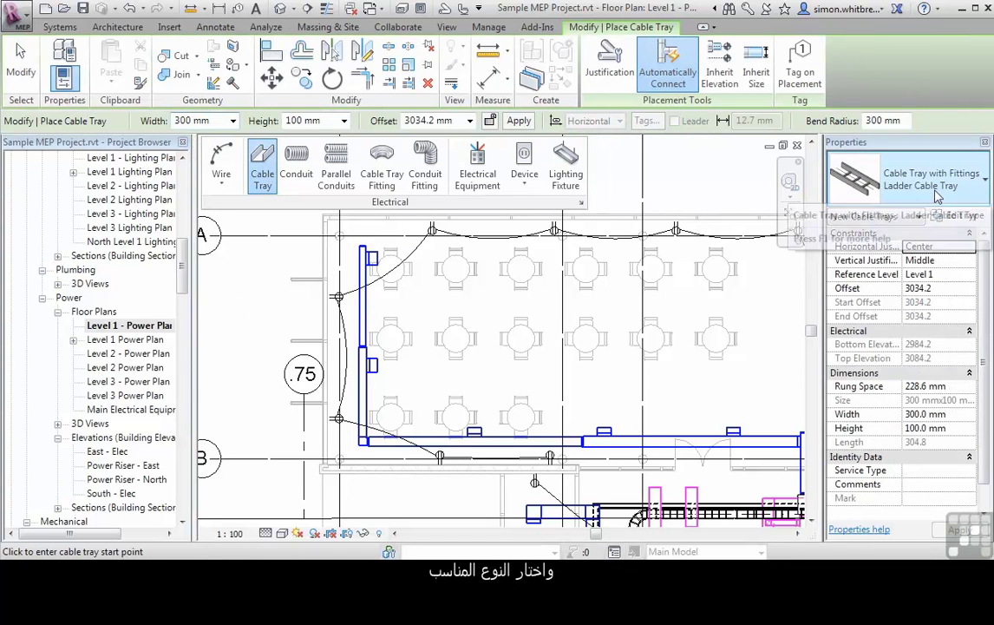
pyautogui.click(938, 197)
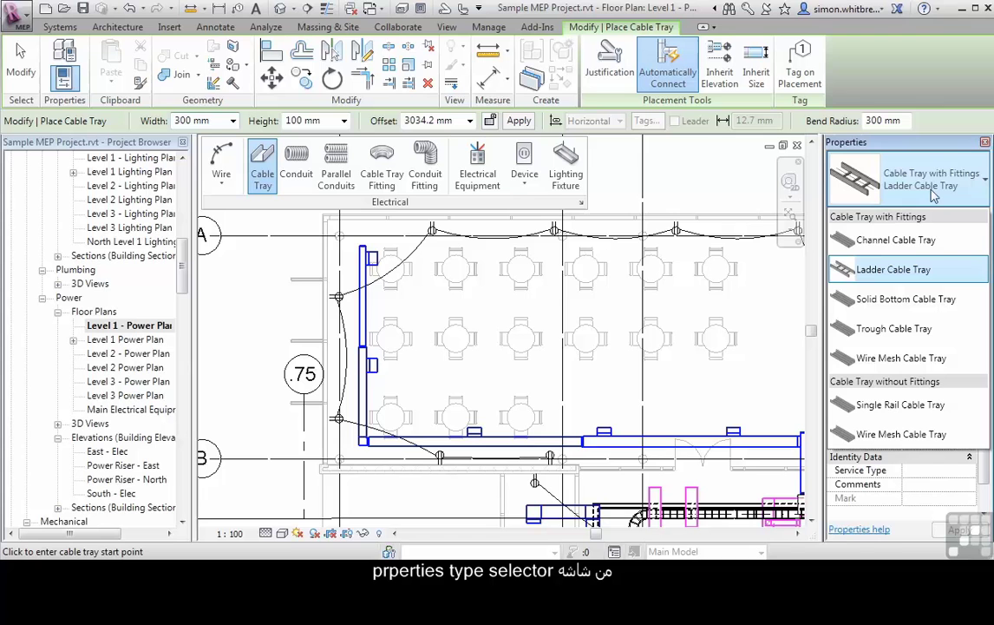
pyautogui.click(881, 269)
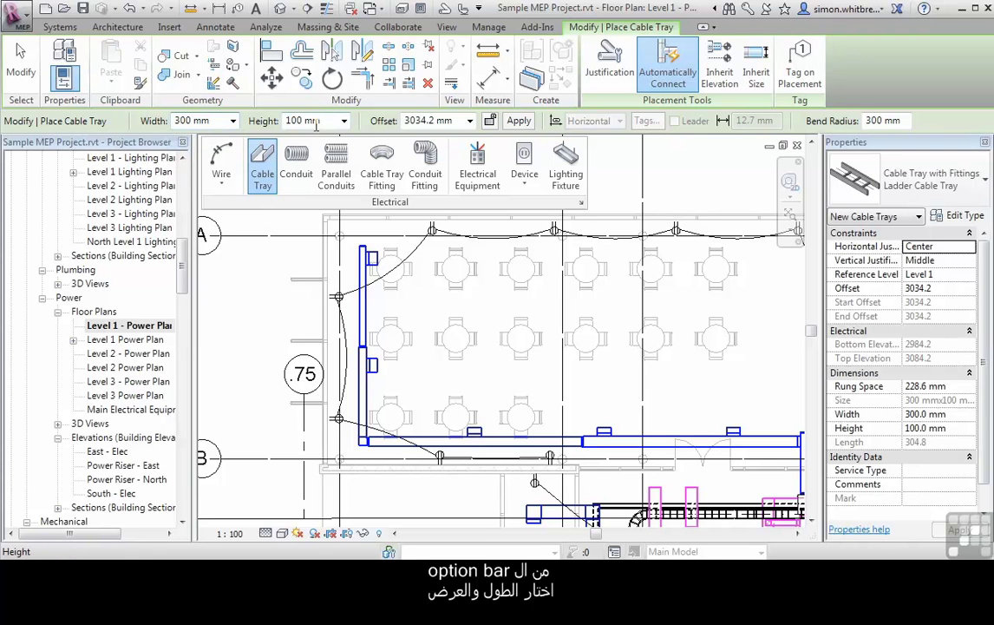
pyautogui.click(403, 122)
pyautogui.write('3000')
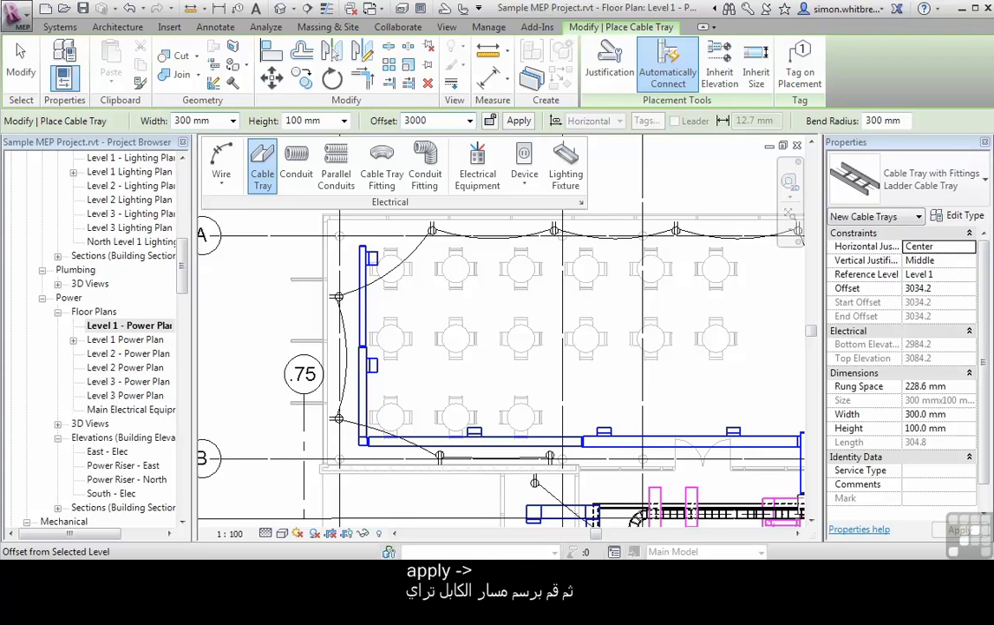
pyautogui.click(519, 121)
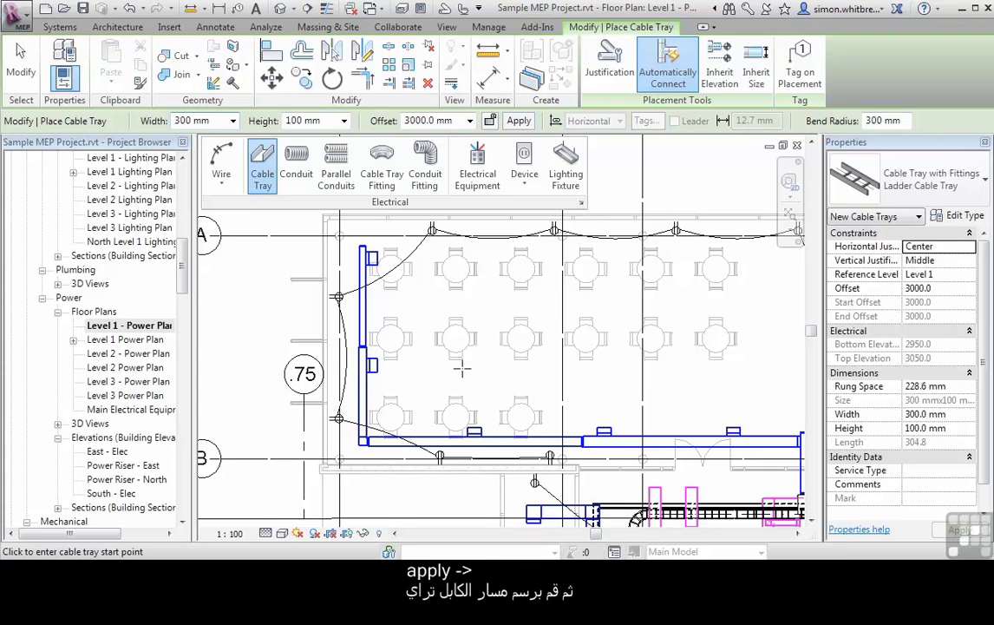
pyautogui.click(405, 298)
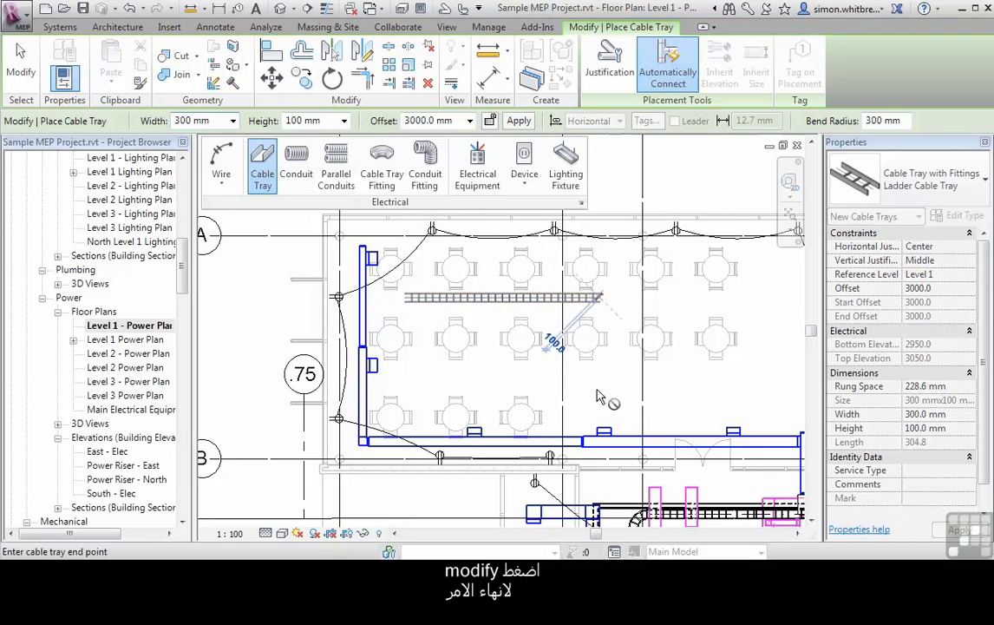
pyautogui.click(598, 298)
pyautogui.click(599, 387)
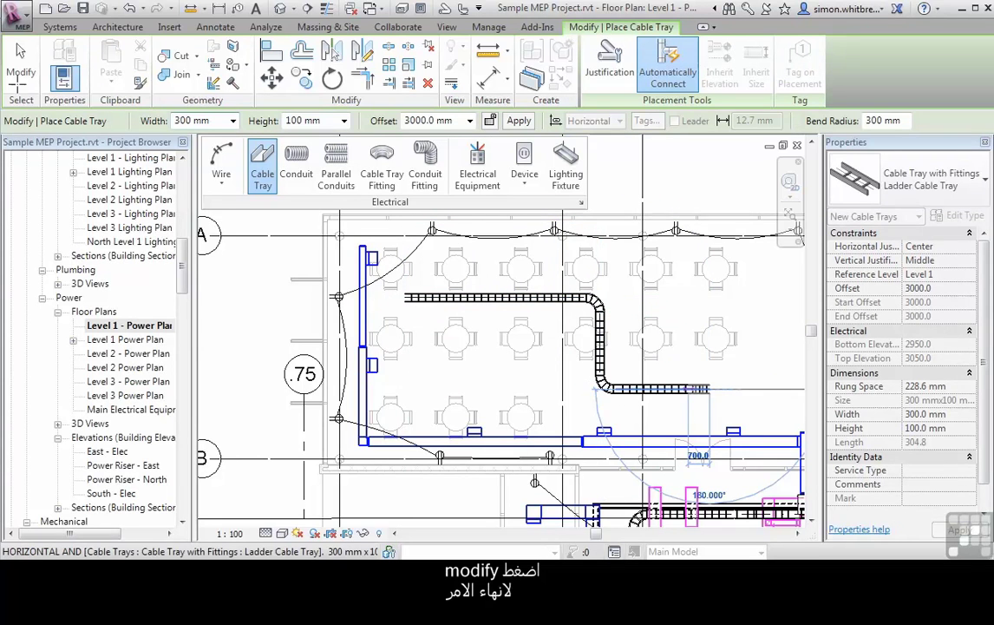
pyautogui.click(19, 53)
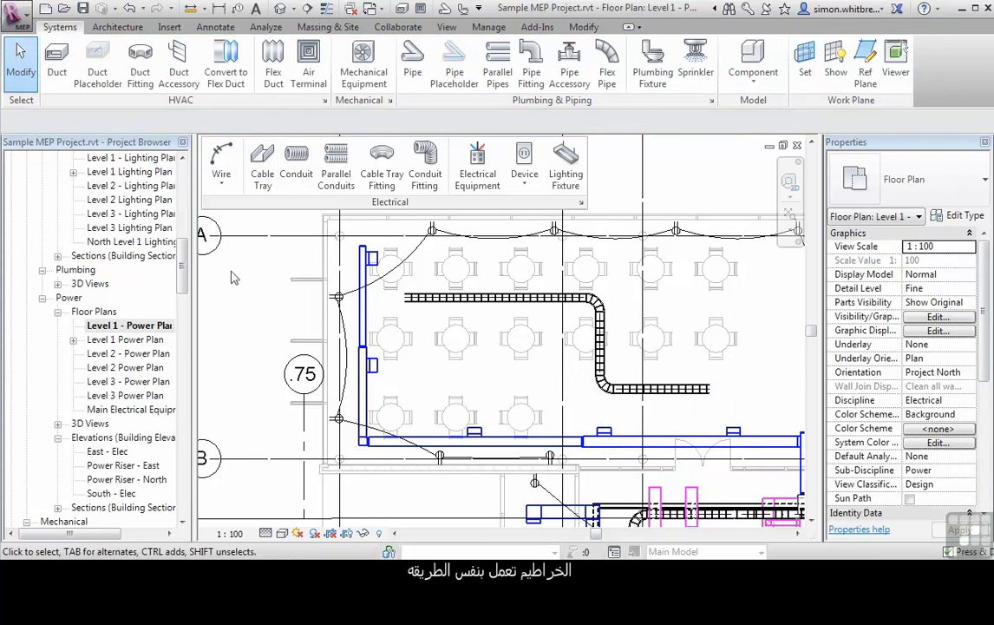
# - Run a 64 mm RNC Sch 80 conduit at 3000 mm offset beside the tray, following its bend
pyautogui.click(299, 165)
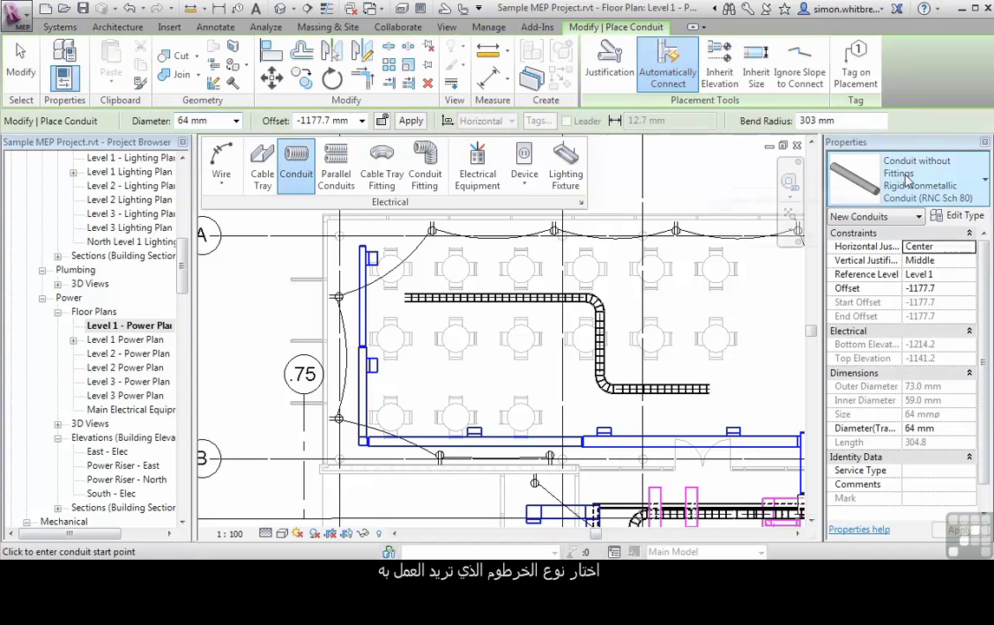
pyautogui.click(907, 179)
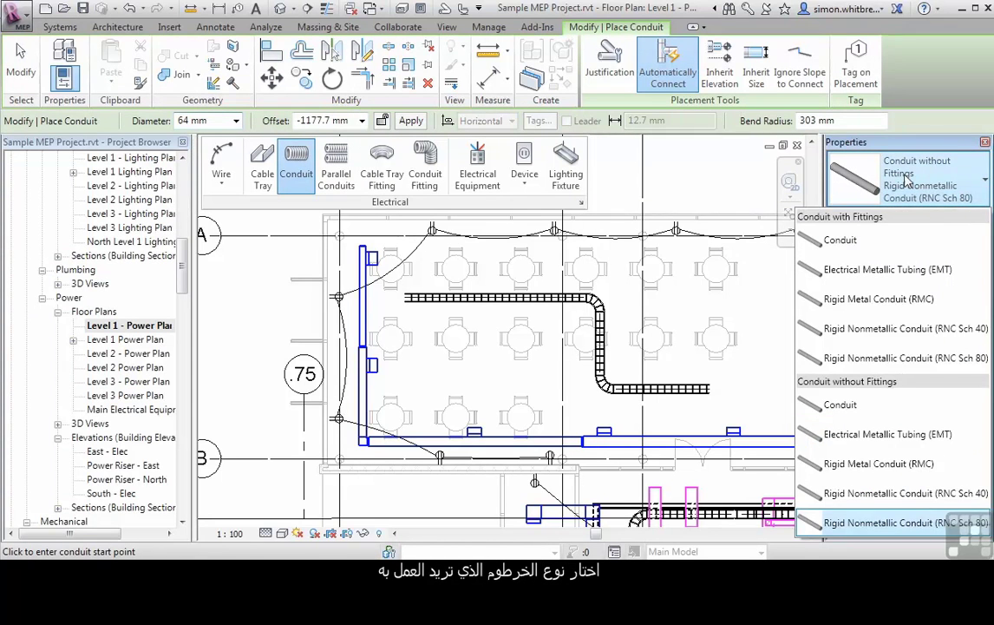
pyautogui.click(906, 178)
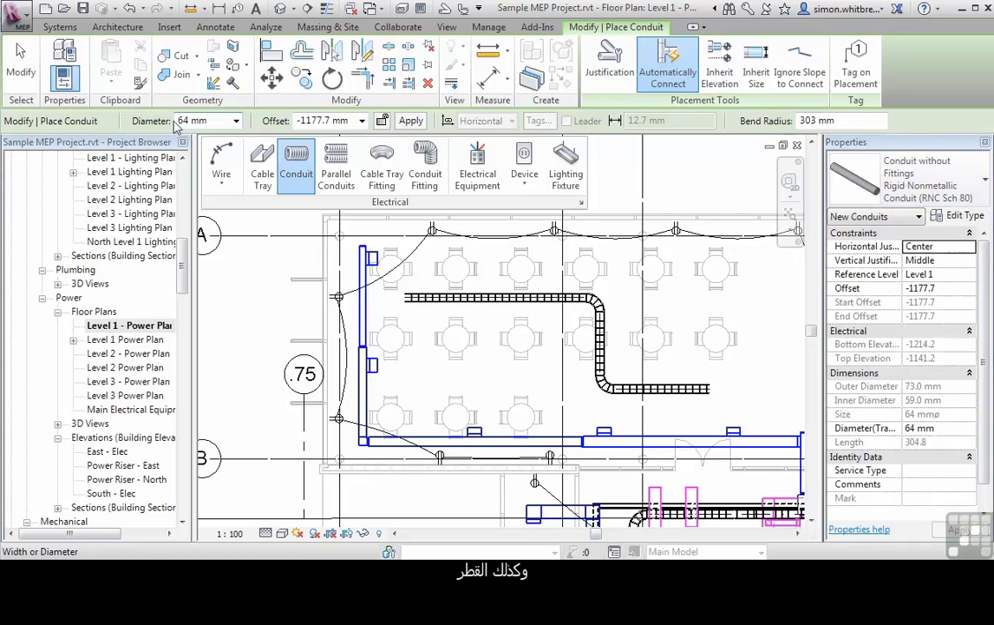
pyautogui.click(350, 121)
pyautogui.write('30')
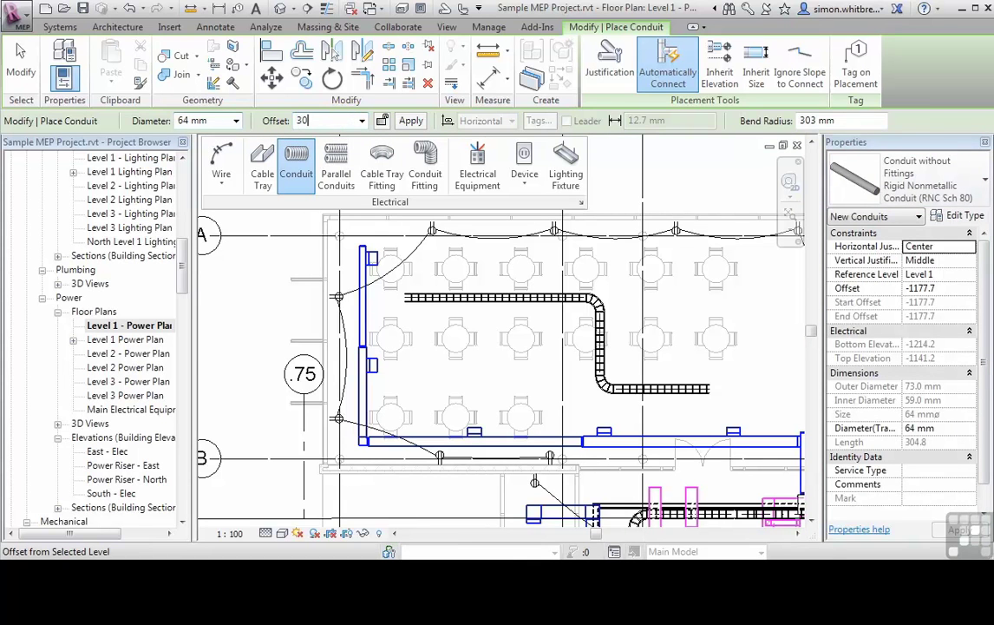
pyautogui.write('00')
pyautogui.click(410, 121)
pyautogui.click(405, 317)
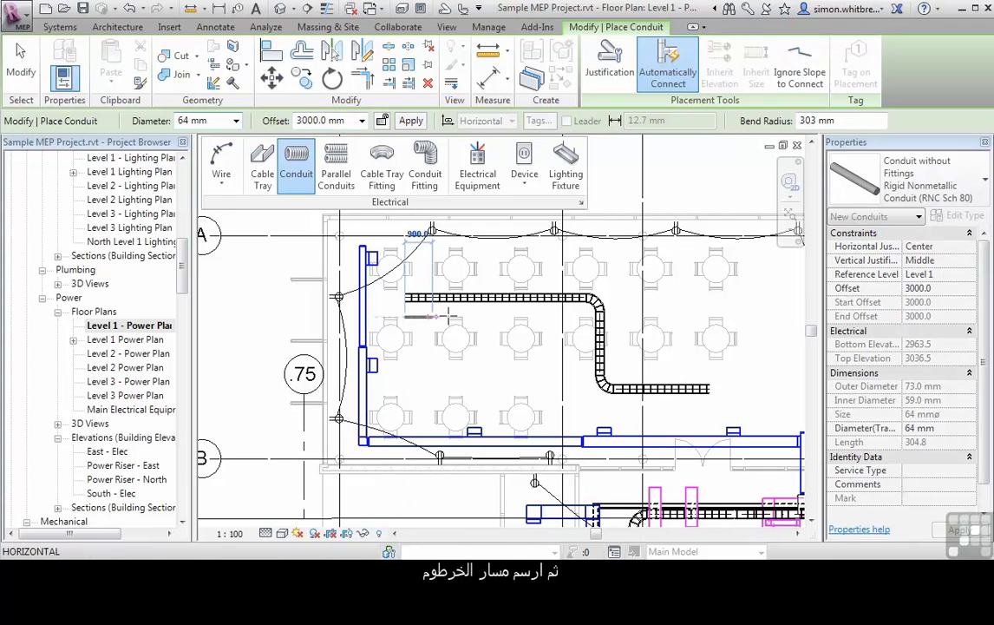
pyautogui.click(570, 317)
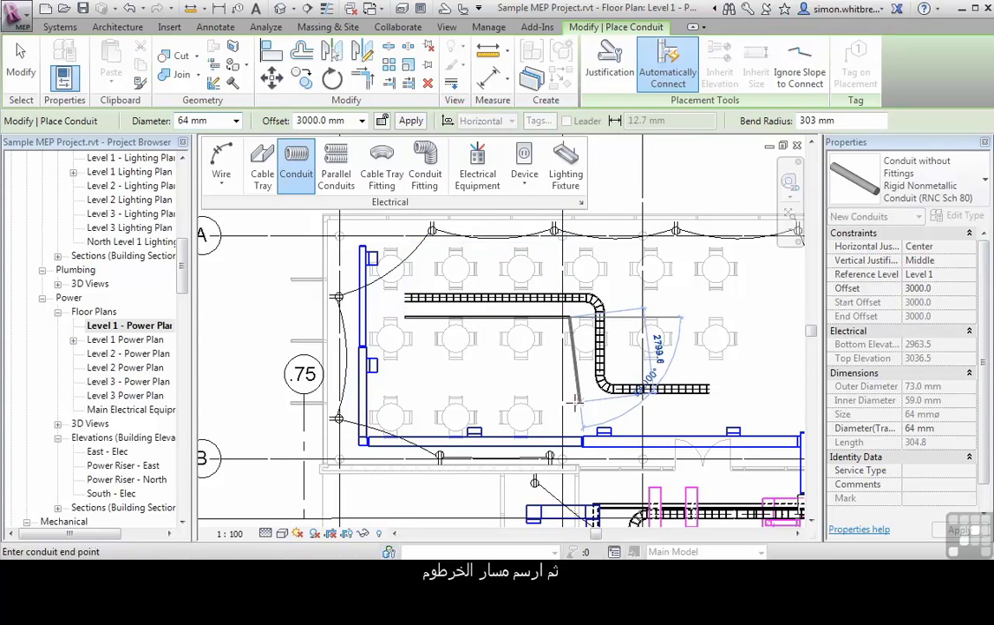
pyautogui.click(698, 401)
pyautogui.click(29, 78)
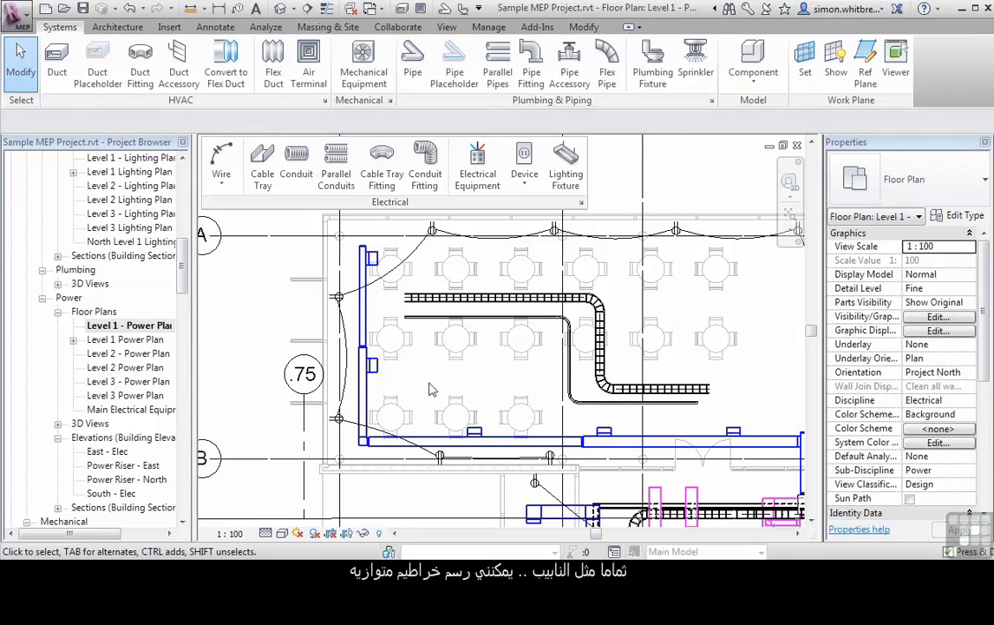
# - Create a parallel conduit along the whole chain, offset 500 mm horizontally and 200 mm vertically
pyautogui.scroll(3, 440, 385)
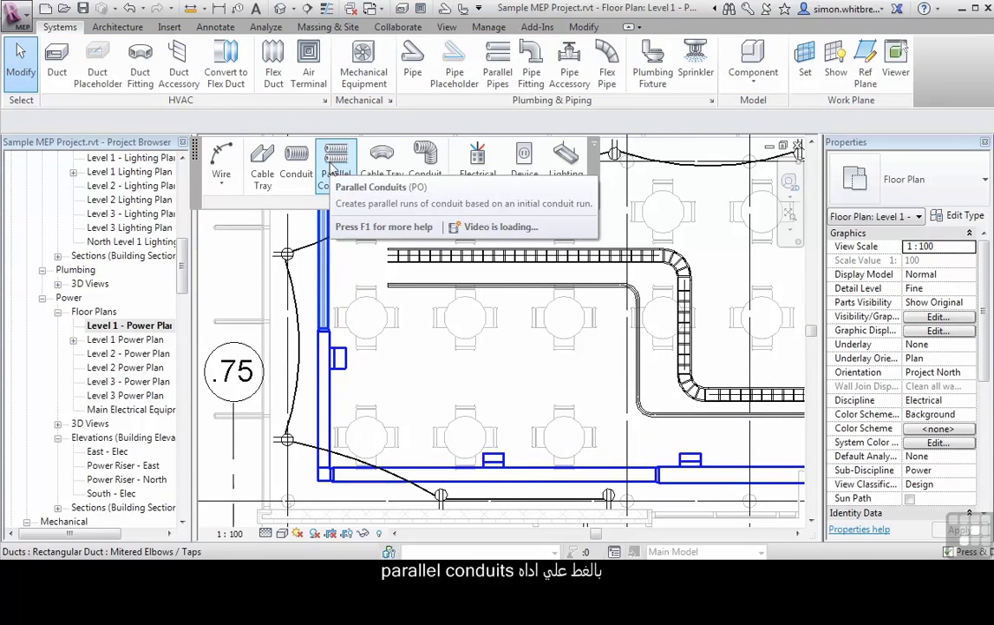
pyautogui.click(331, 169)
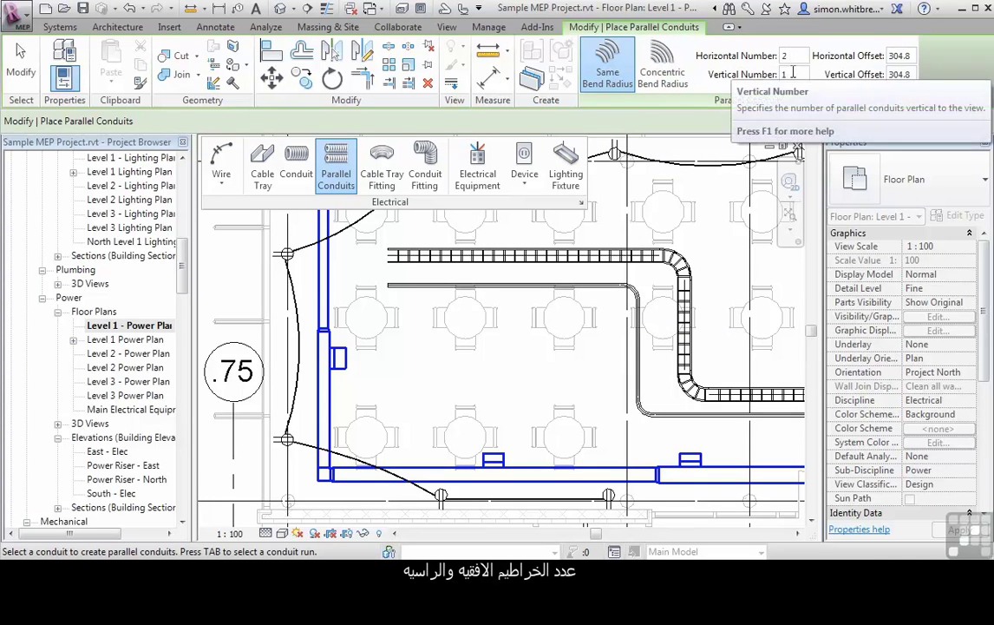
pyautogui.click(912, 57)
pyautogui.write('500')
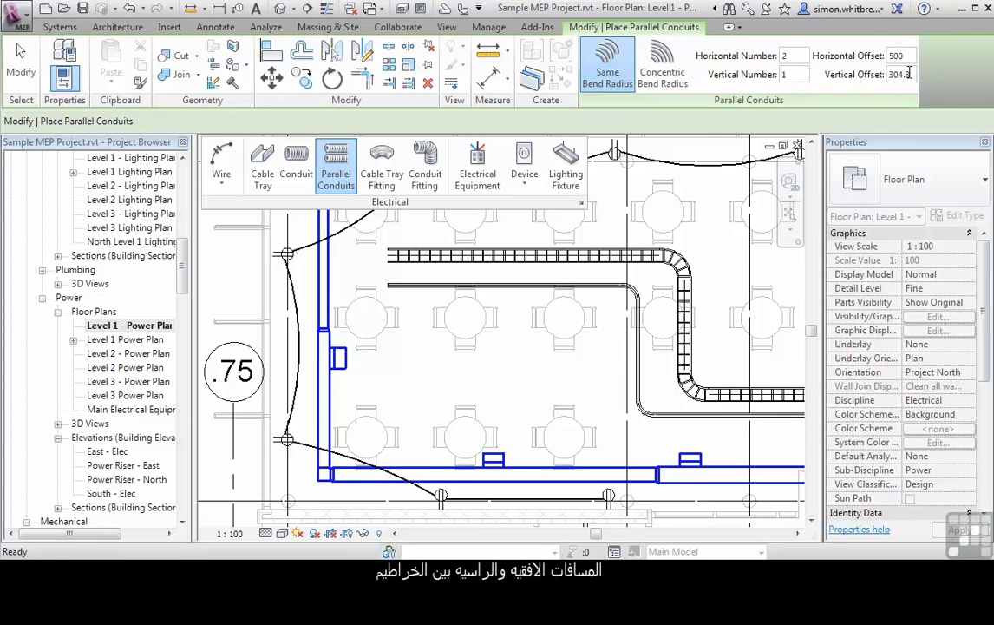
pyautogui.doubleClick(910, 74)
pyautogui.write('200')
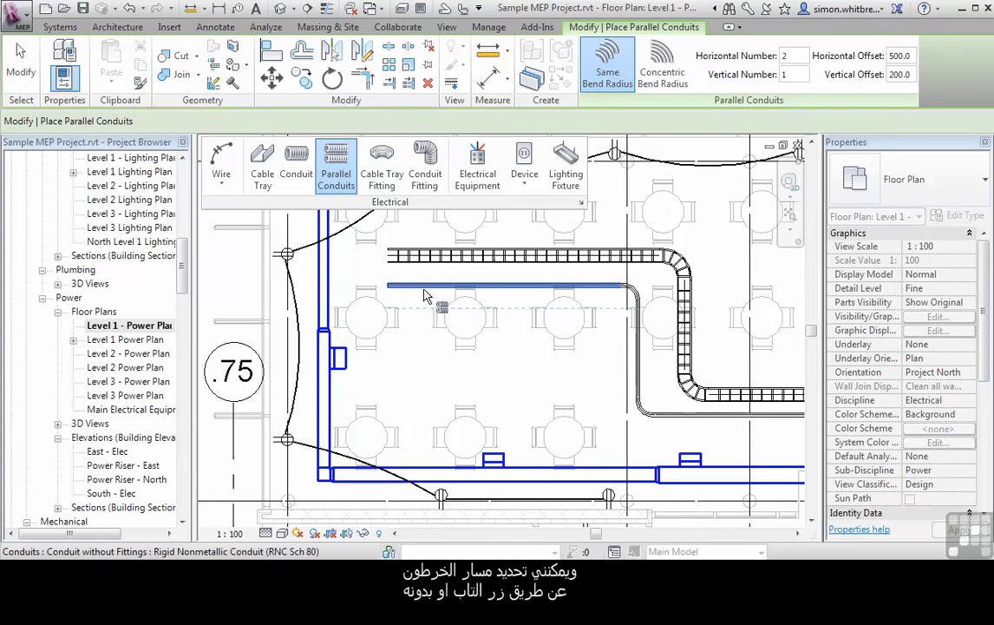
pyautogui.press('Tab')
pyautogui.click(423, 289)
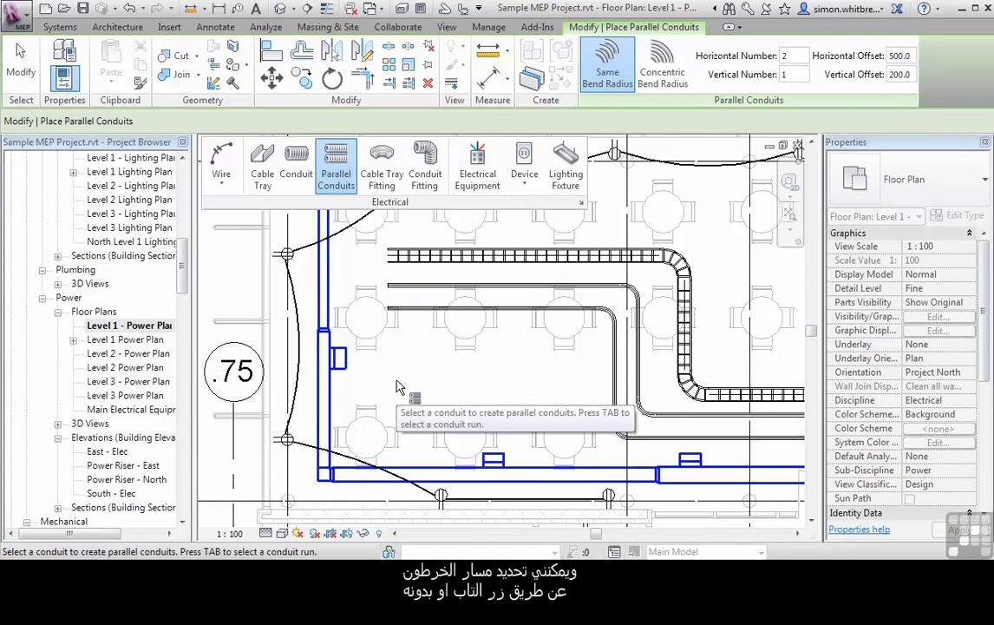
# - Switch from cable tray fittings to conduit fittings, with Conduit Body - Type L - Aluminum Standard current
pyautogui.click(386, 184)
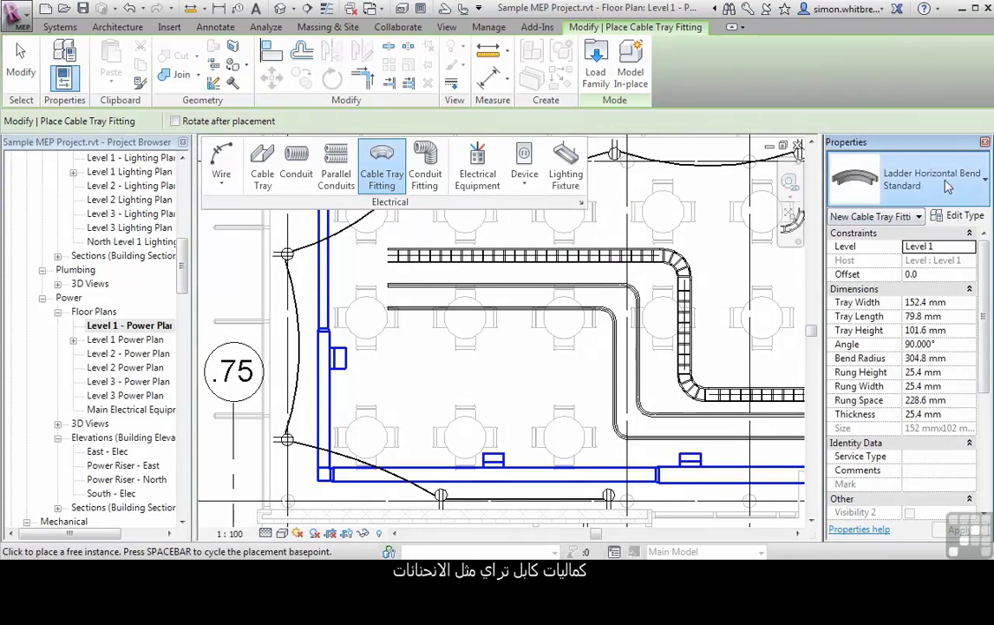
pyautogui.click(948, 187)
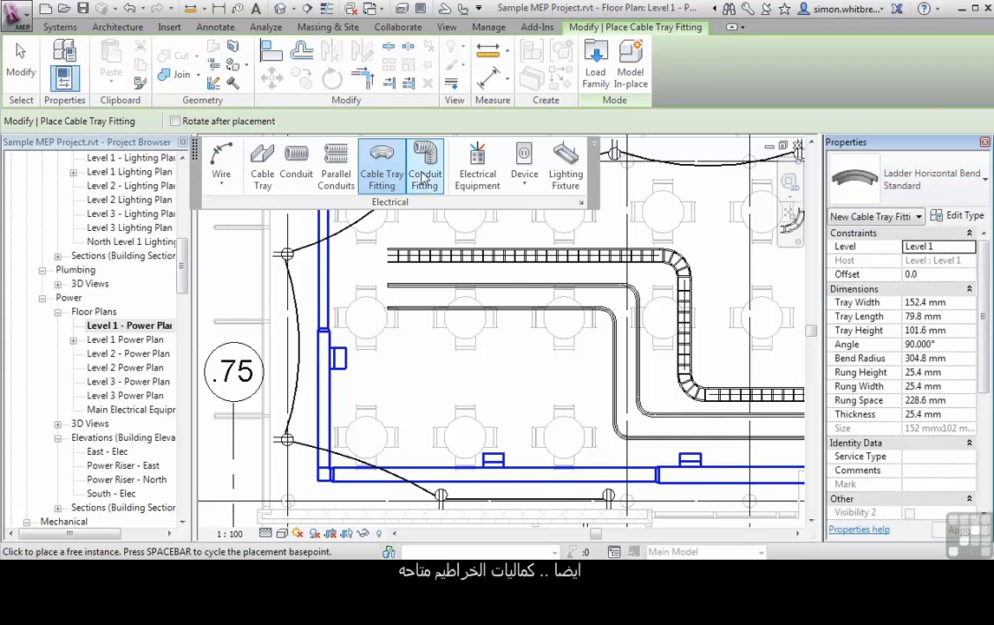
pyautogui.click(422, 178)
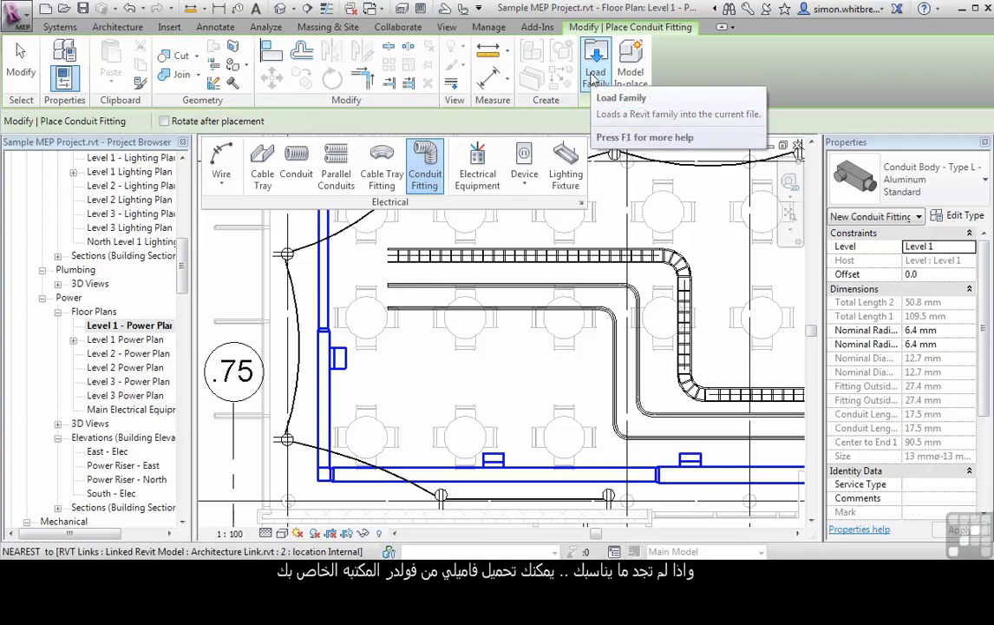
# - Choose M_Lighting and Appliance Panelboard - 208V MLO 400 A as the electrical equipment type
pyautogui.click(473, 174)
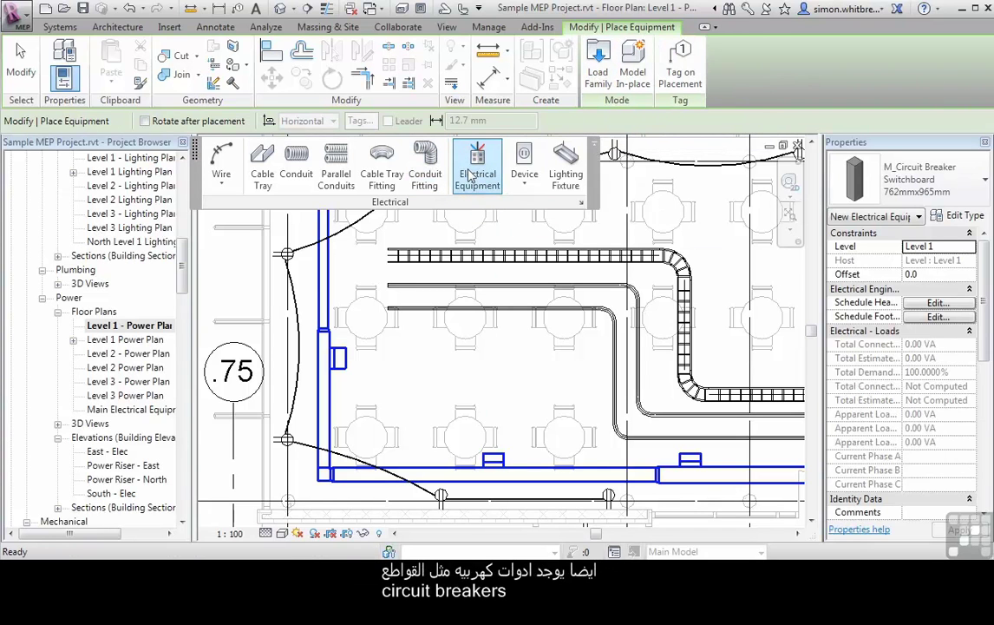
pyautogui.click(924, 192)
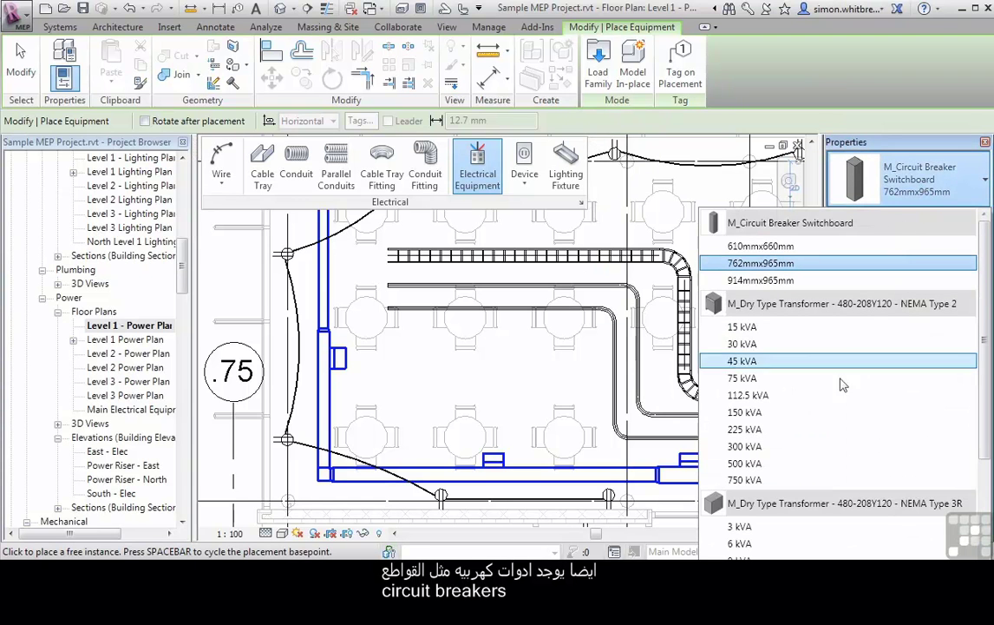
pyautogui.moveTo(835, 399)
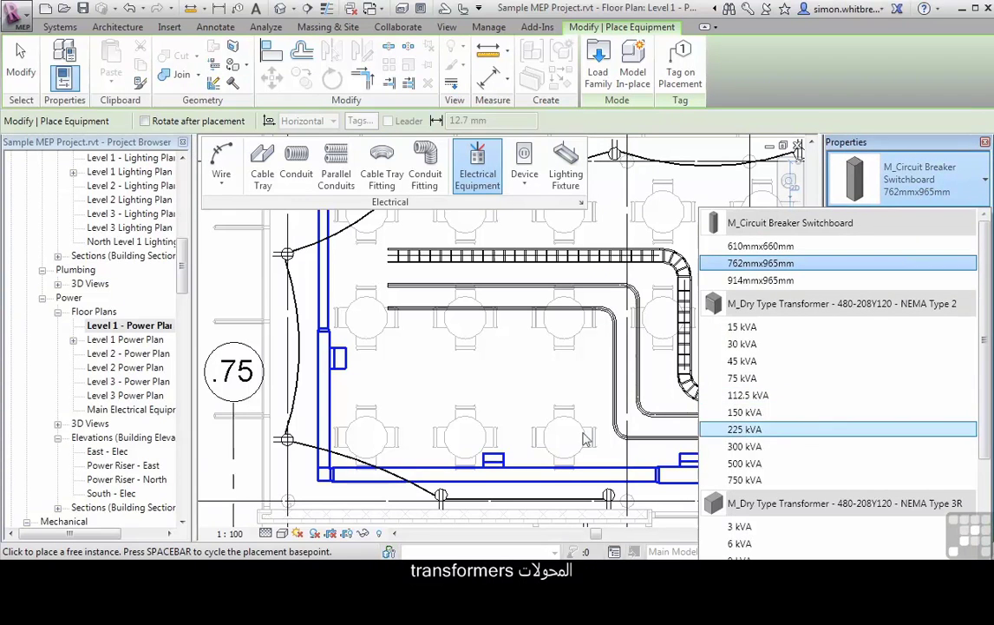
pyautogui.scroll(-8, 987, 520)
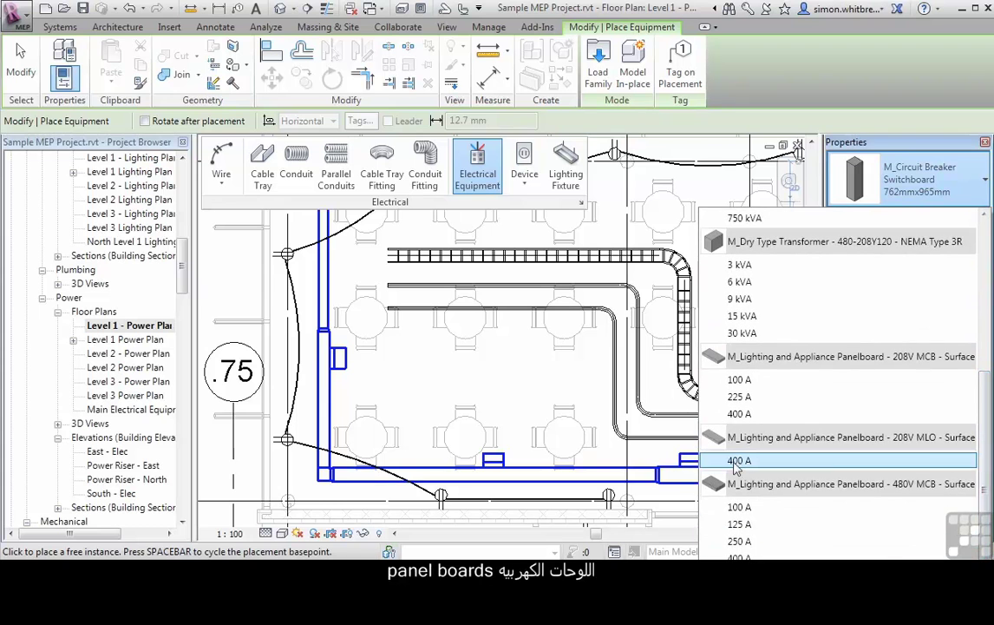
pyautogui.moveTo(735, 466)
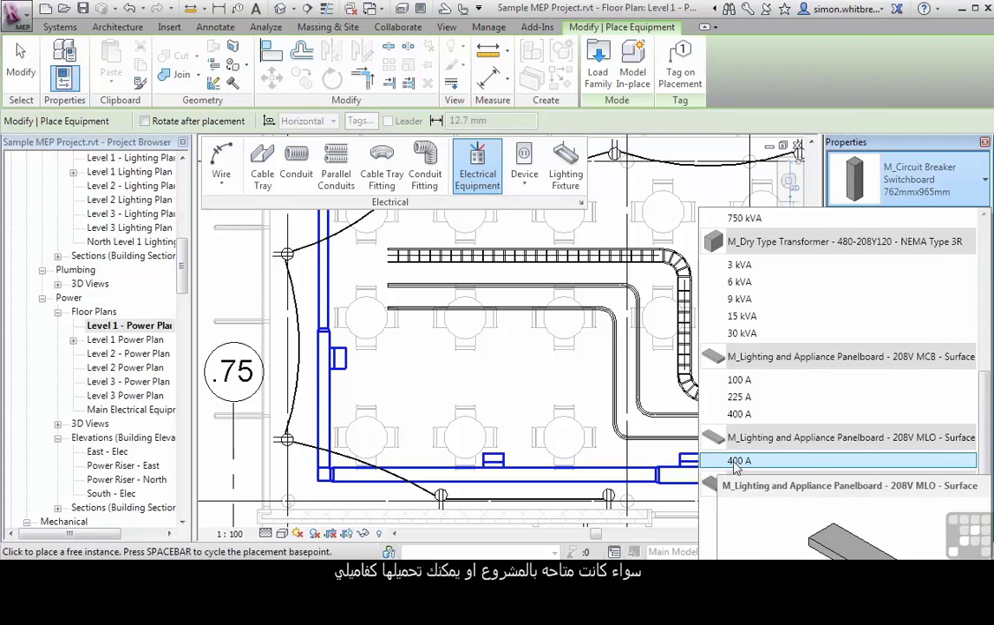
pyautogui.click(736, 461)
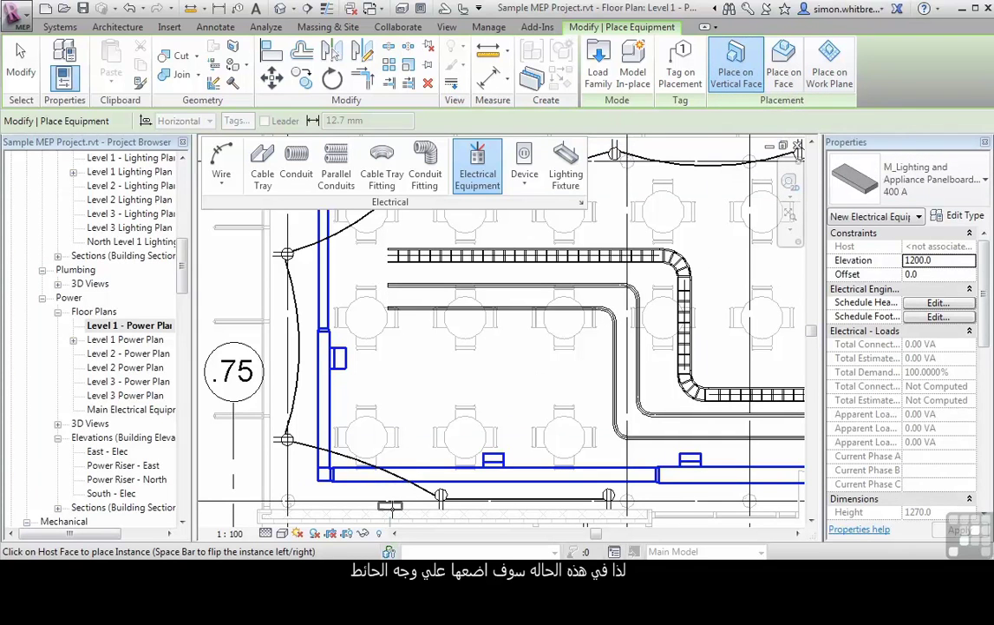
# - Mount the 400 A panelboard on the wall below the conduits, then begin placing a duplex receptacle
pyautogui.moveTo(390, 506); pyautogui.dragTo(395, 347, button='middle')
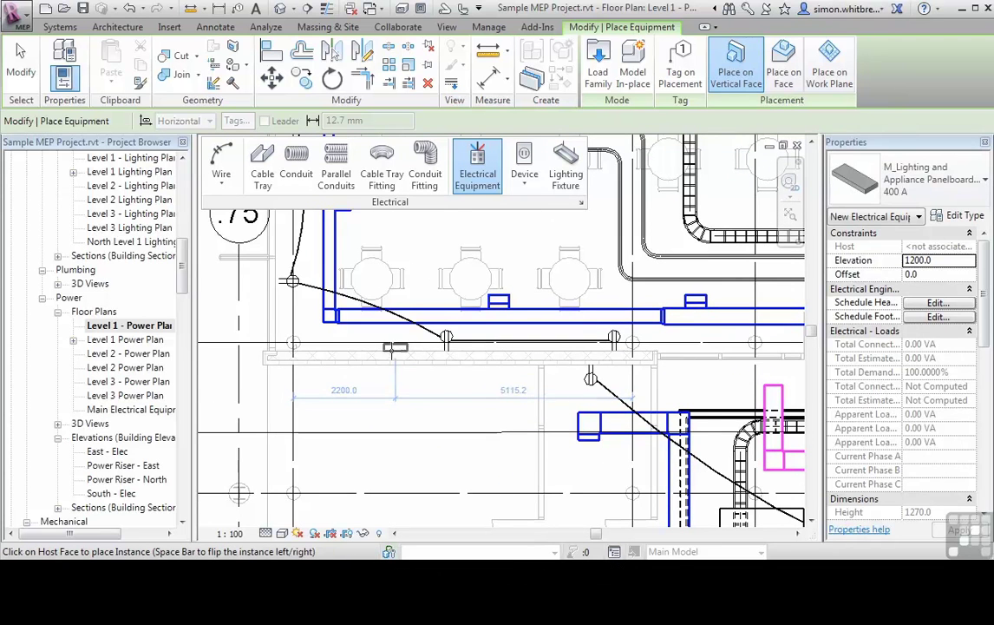
pyautogui.click(349, 347)
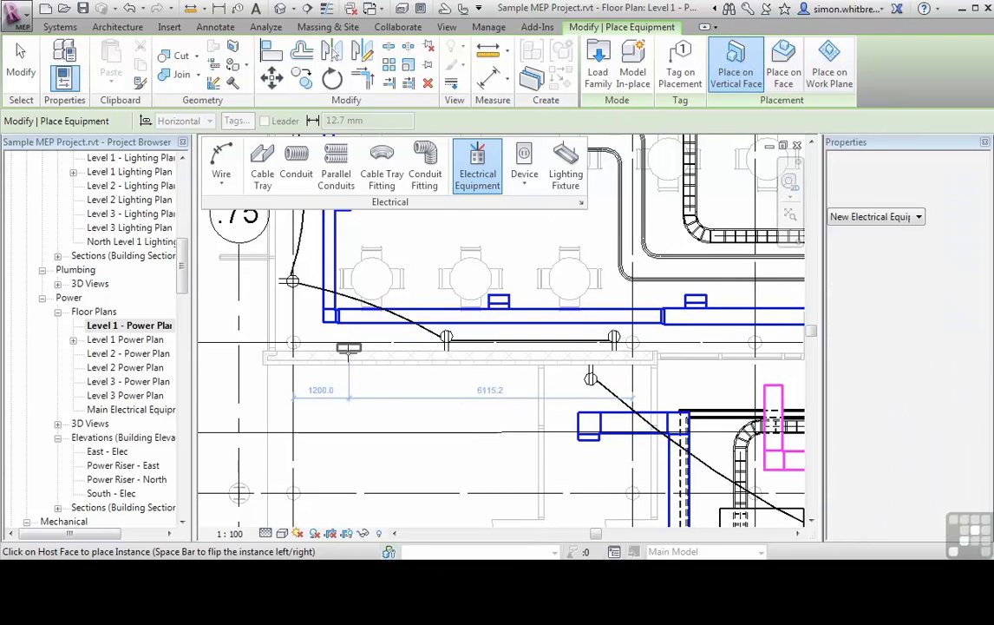
pyautogui.click(524, 182)
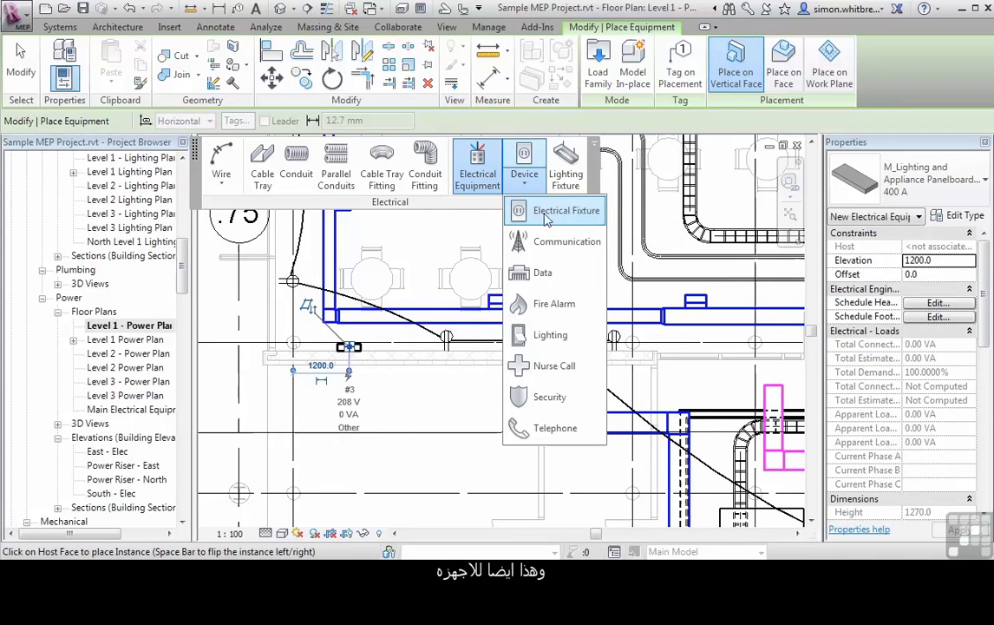
pyautogui.click(547, 213)
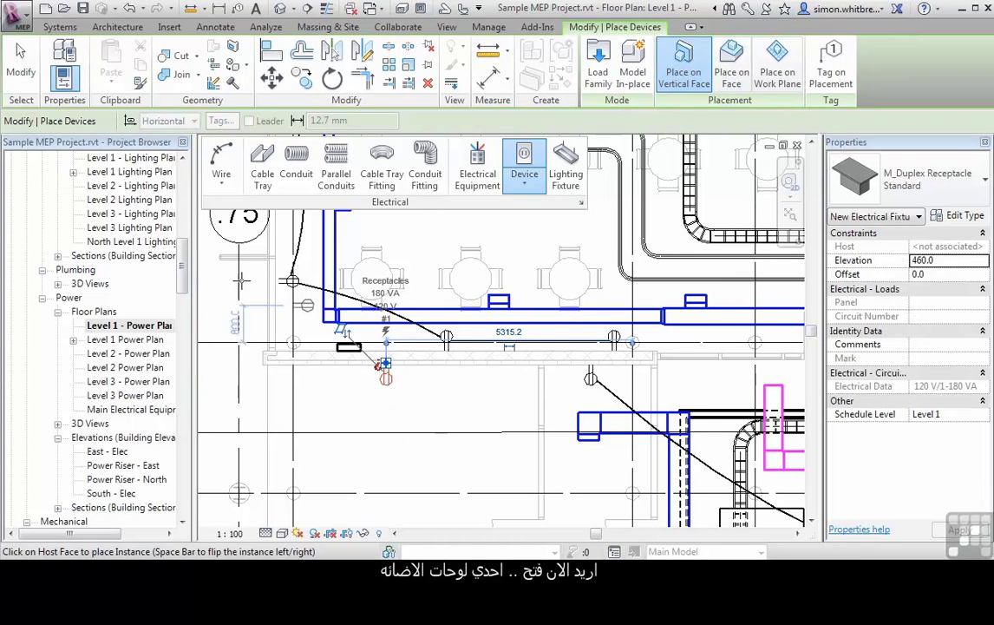
# - Stop placing devices and switch to the Level 1 - Lighting Plan view
pyautogui.press('Escape')
pyautogui.scroll(3, 139, 269)
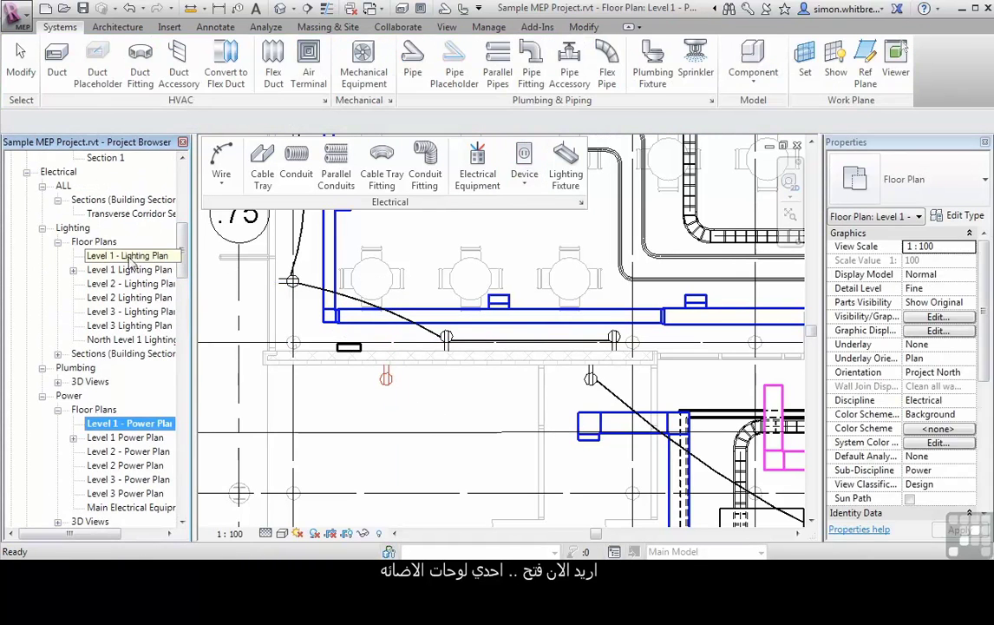
pyautogui.click(131, 257)
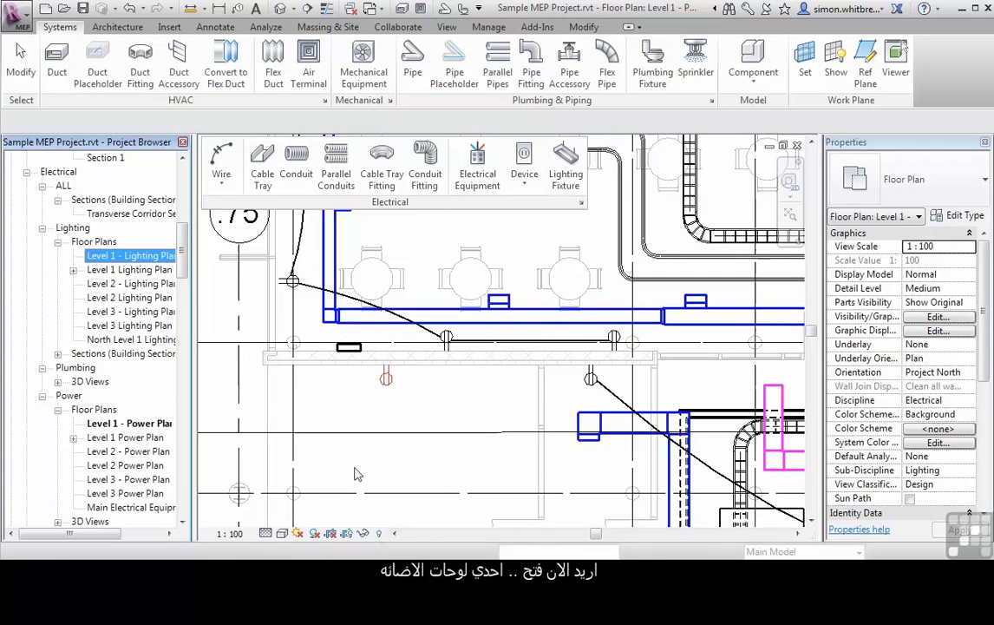
# - Set up an M_Pendant Light - Linear - 2 Lamp 1200mm fixture for placement on the Level 2 work plane
pyautogui.click(564, 169)
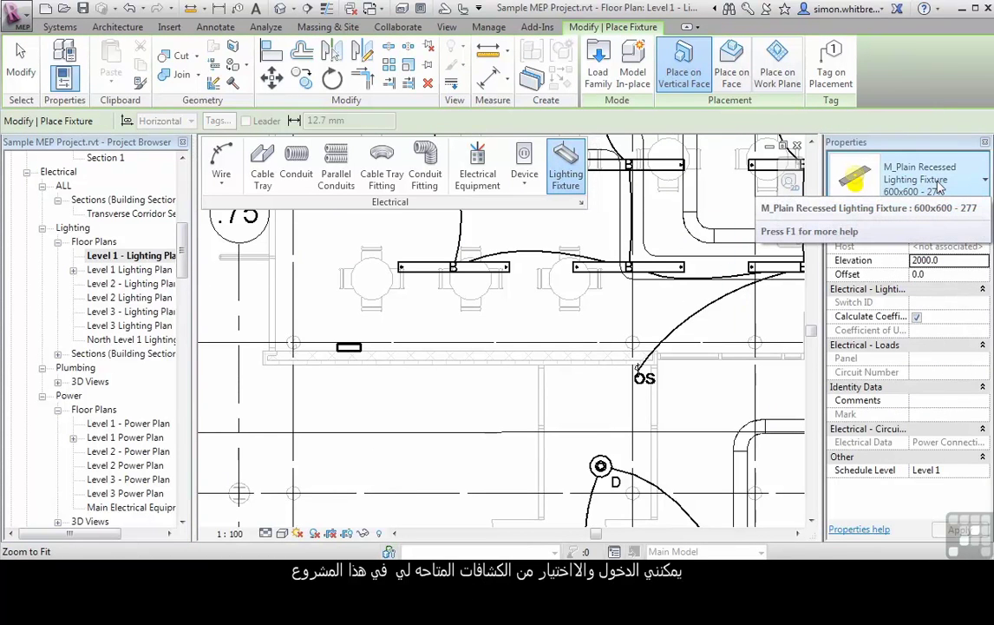
pyautogui.click(939, 187)
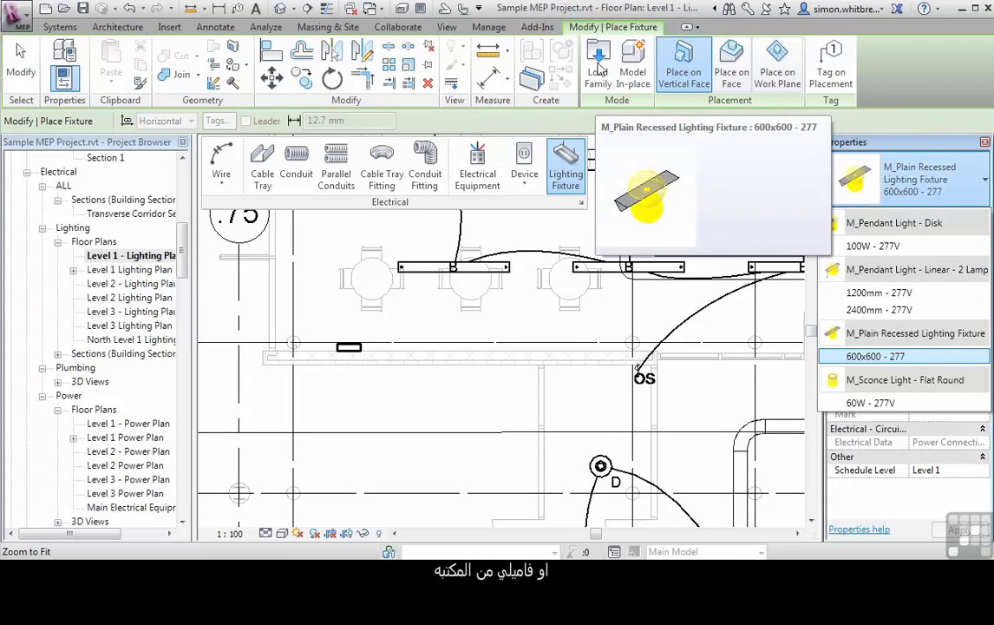
pyautogui.click(859, 295)
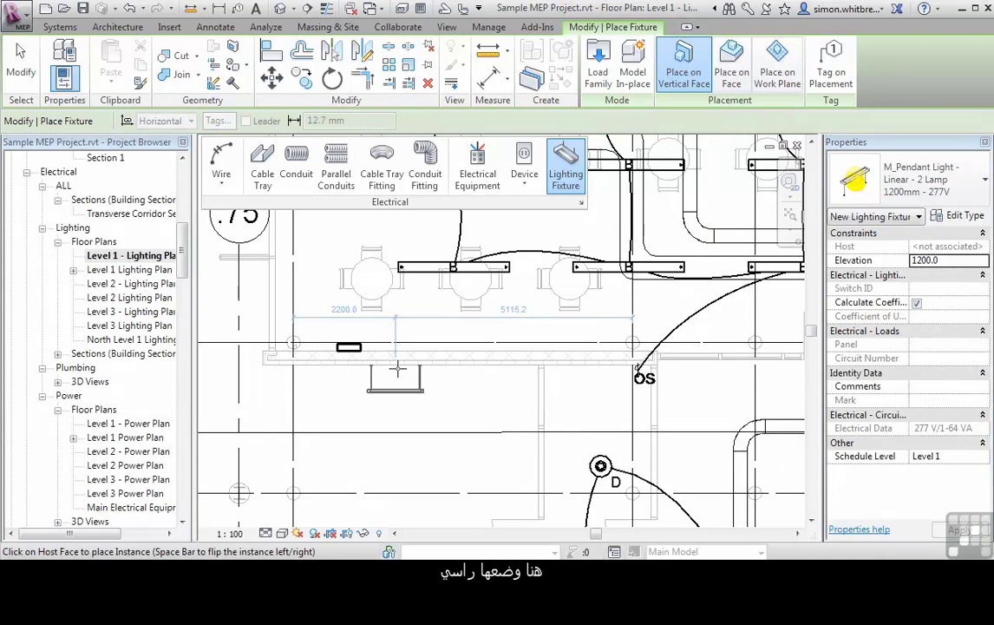
pyautogui.click(732, 65)
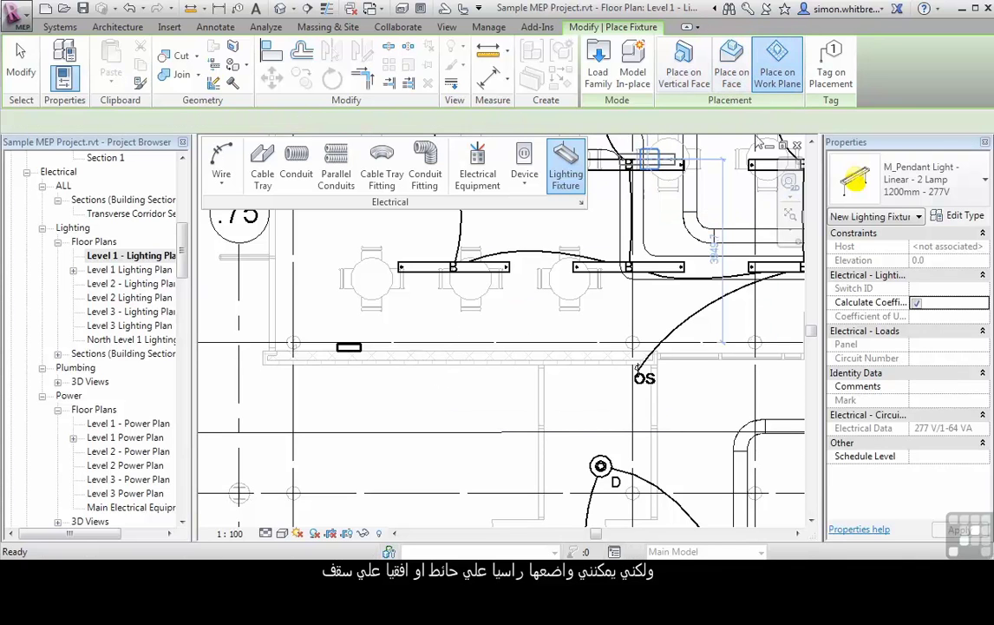
pyautogui.click(777, 65)
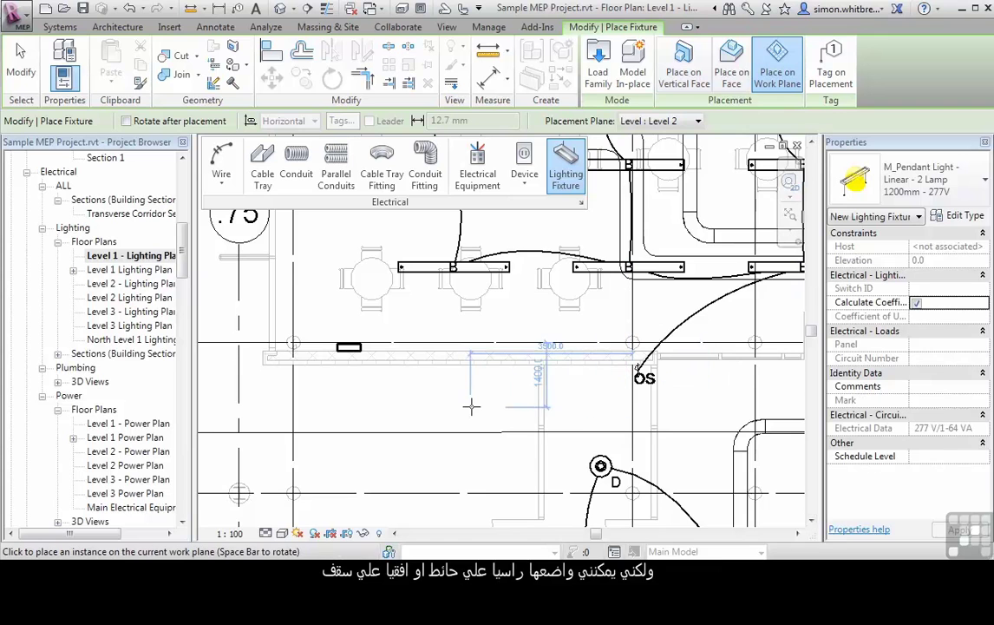